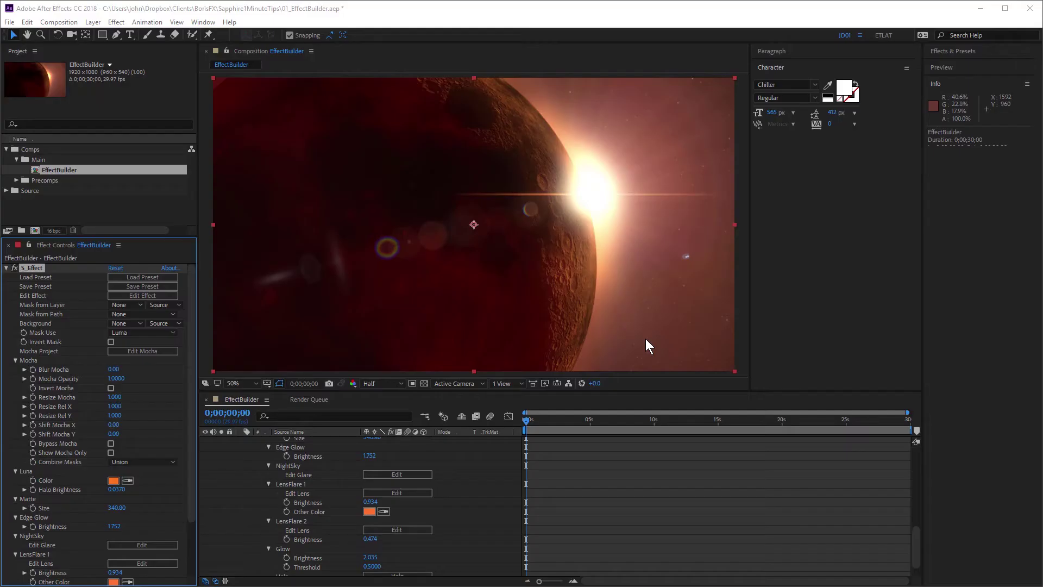
Open the effect in Effect Builder and zoom out and back in to see the whole graph.
{"action": "left_click", "coordinate": [141, 294]}
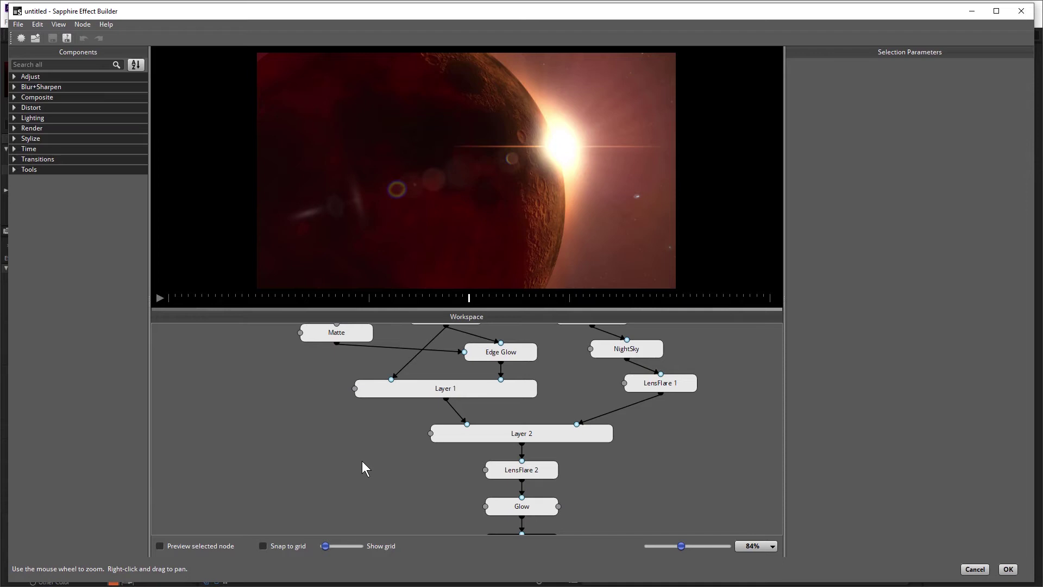
{"action": "scroll", "coordinate": [362, 462], "scroll_direction": "up", "scroll_amount": 3}
{"action": "scroll", "coordinate": [362, 462], "scroll_direction": "down", "scroll_amount": 3}
{"action": "scroll", "coordinate": [362, 462], "scroll_direction": "down", "scroll_amount": 5}
{"action": "scroll", "coordinate": [362, 461], "scroll_direction": "up", "scroll_amount": 2}
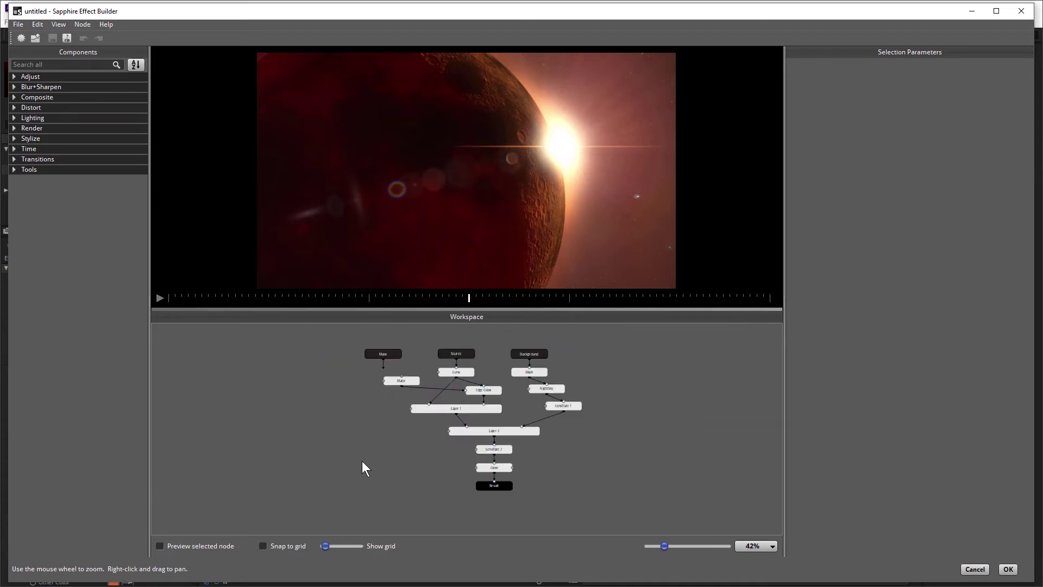
{"action": "scroll", "coordinate": [362, 462], "scroll_direction": "up", "scroll_amount": 3}
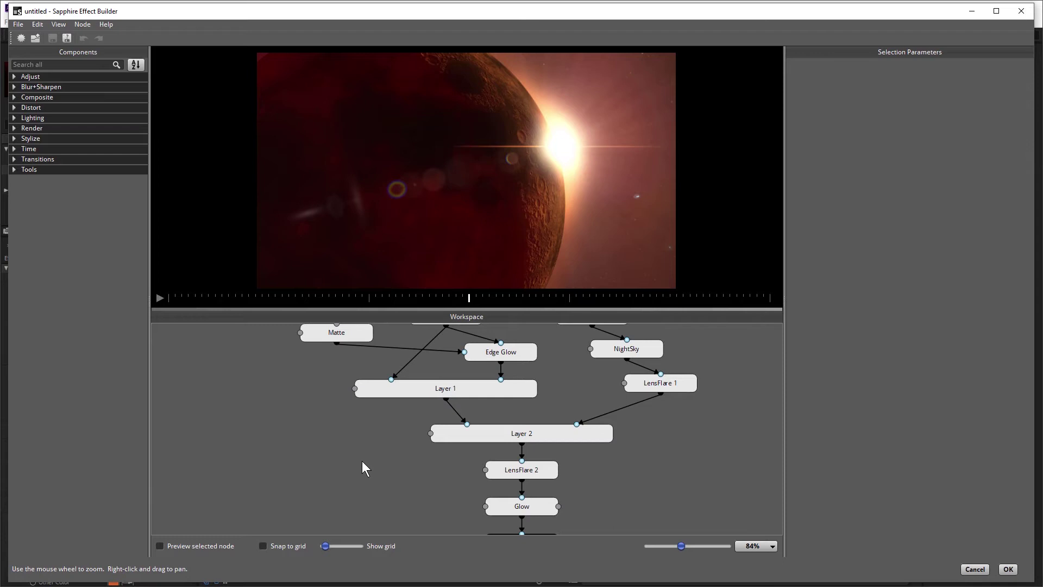
{"action": "scroll", "coordinate": [415, 342], "scroll_direction": "up", "scroll_amount": 1}
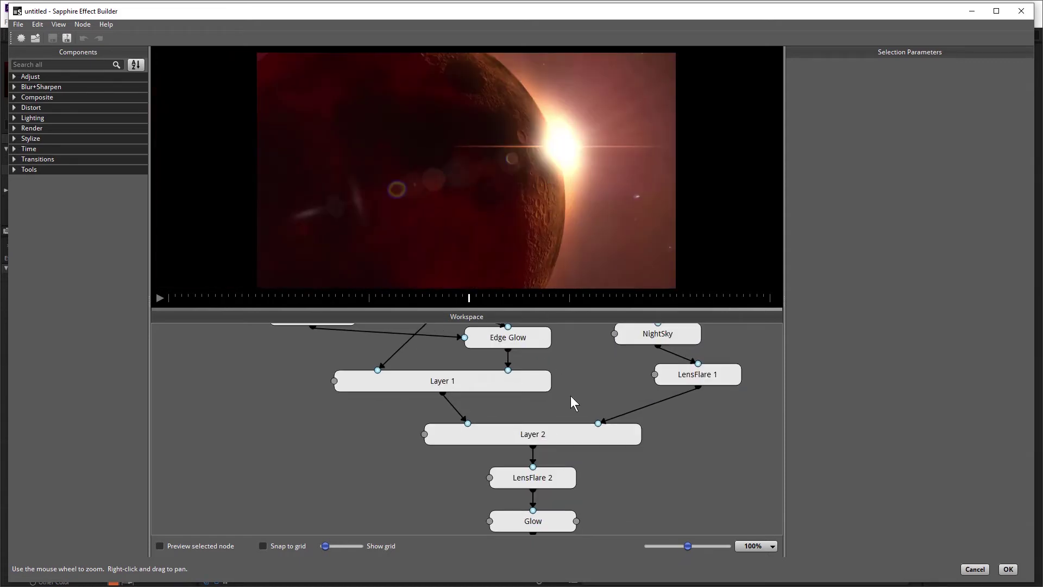
{"action": "scroll", "coordinate": [571, 395], "scroll_direction": "down", "scroll_amount": 3}
{"action": "scroll", "coordinate": [570, 396], "scroll_direction": "down", "scroll_amount": 2}
{"action": "scroll", "coordinate": [571, 396], "scroll_direction": "up", "scroll_amount": 5}
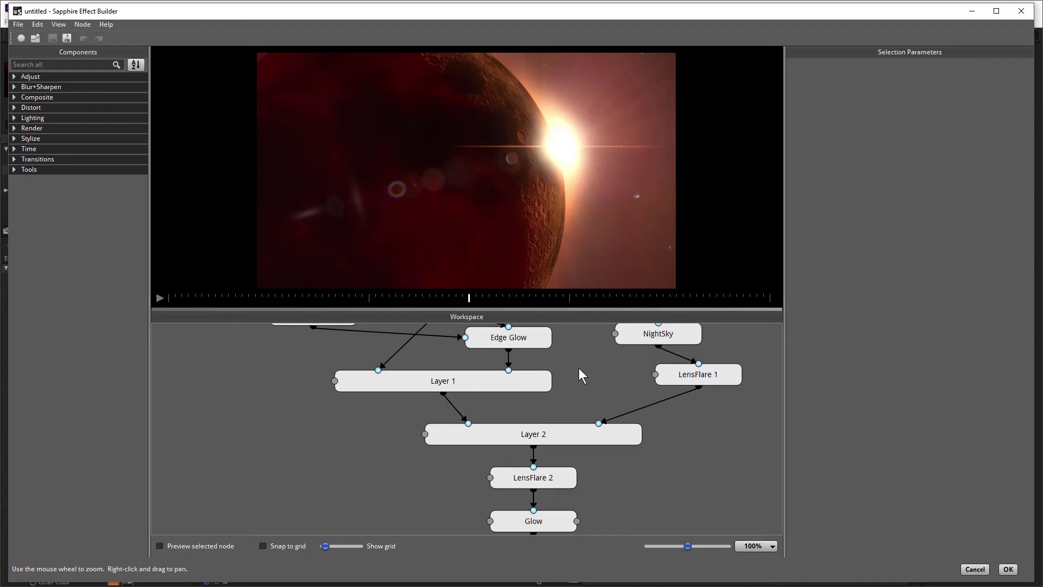
{"action": "mouse_move", "coordinate": [581, 375]}
{"action": "left_mouse_down"}
{"action": "mouse_move", "coordinate": [557, 435]}
{"action": "mouse_move", "coordinate": [596, 391]}
{"action": "mouse_move", "coordinate": [500, 401]}
{"action": "mouse_move", "coordinate": [594, 441]}
{"action": "mouse_move", "coordinate": [588, 468]}
{"action": "mouse_move", "coordinate": [550, 393]}
{"action": "mouse_move", "coordinate": [579, 421]}
{"action": "mouse_move", "coordinate": [539, 426]}
{"action": "mouse_move", "coordinate": [543, 435]}
{"action": "left_mouse_up"}
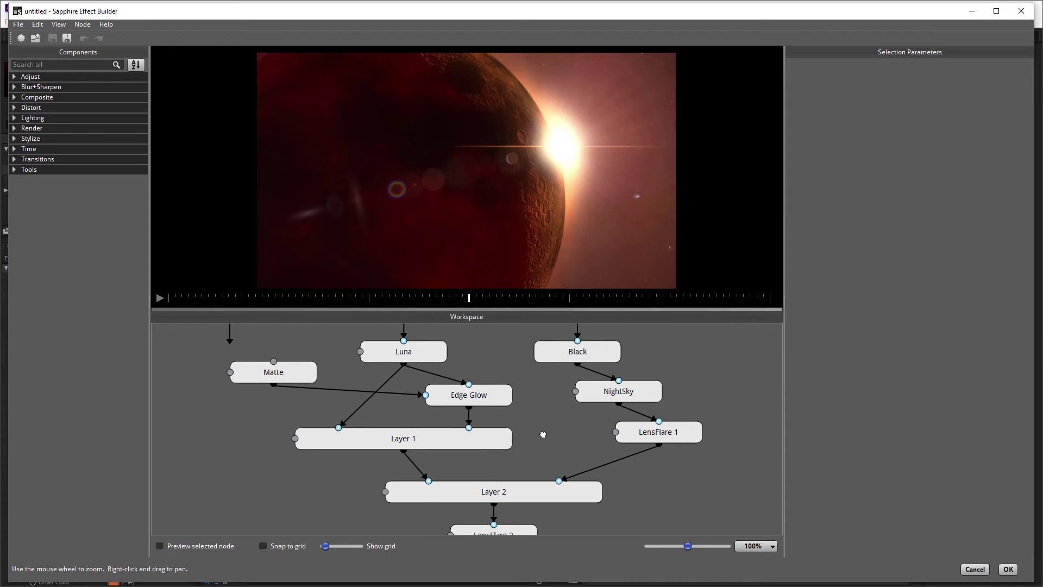
{"action": "scroll", "coordinate": [542, 434], "scroll_direction": "down", "scroll_amount": 1}
{"action": "scroll", "coordinate": [542, 435], "scroll_direction": "down", "scroll_amount": 1}
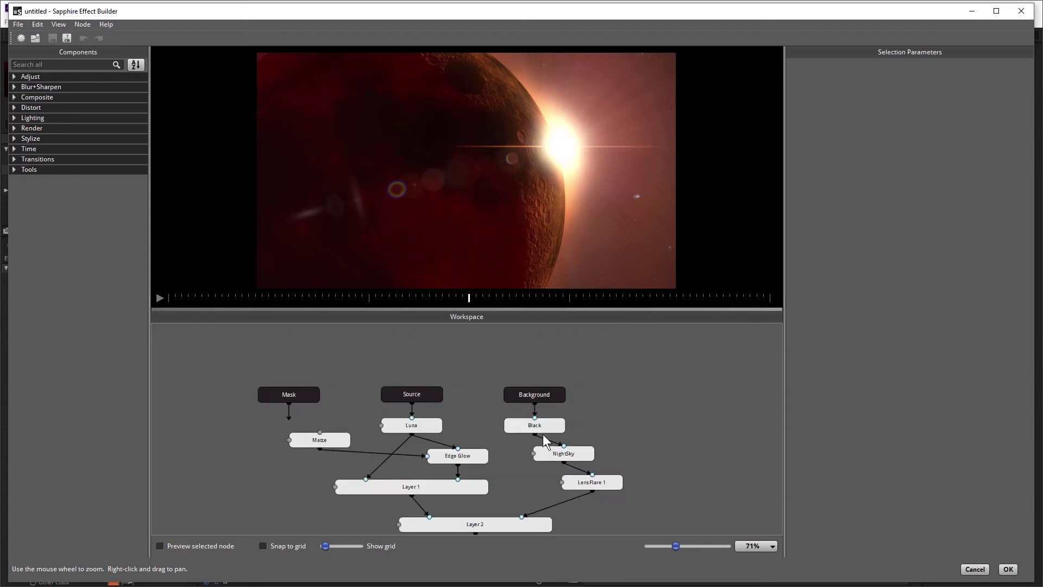
{"action": "scroll", "coordinate": [542, 434], "scroll_direction": "up", "scroll_amount": 1}
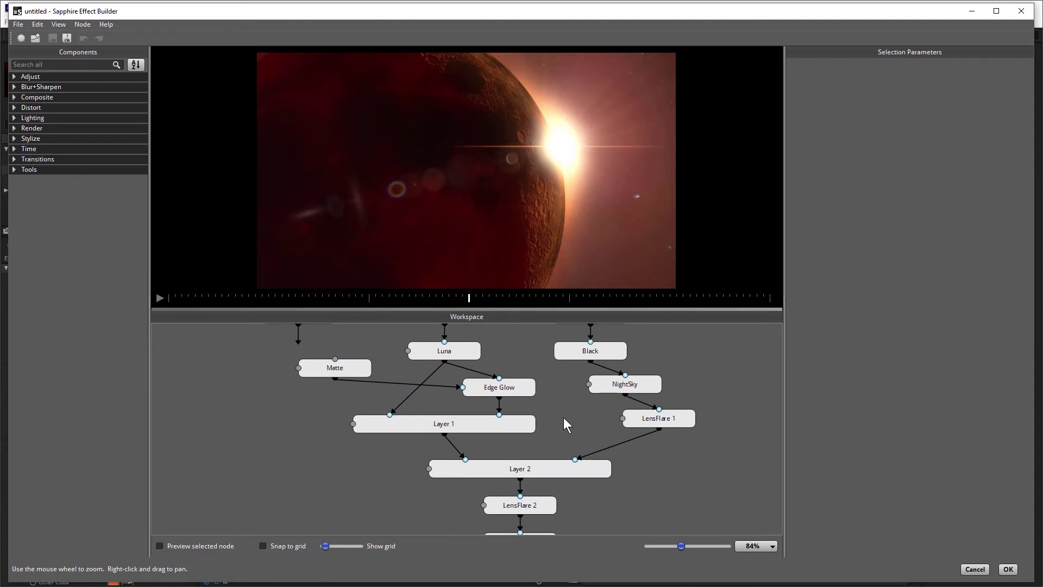
{"action": "left_click_drag", "start_coordinate": [565, 425], "coordinate": [542, 401]}
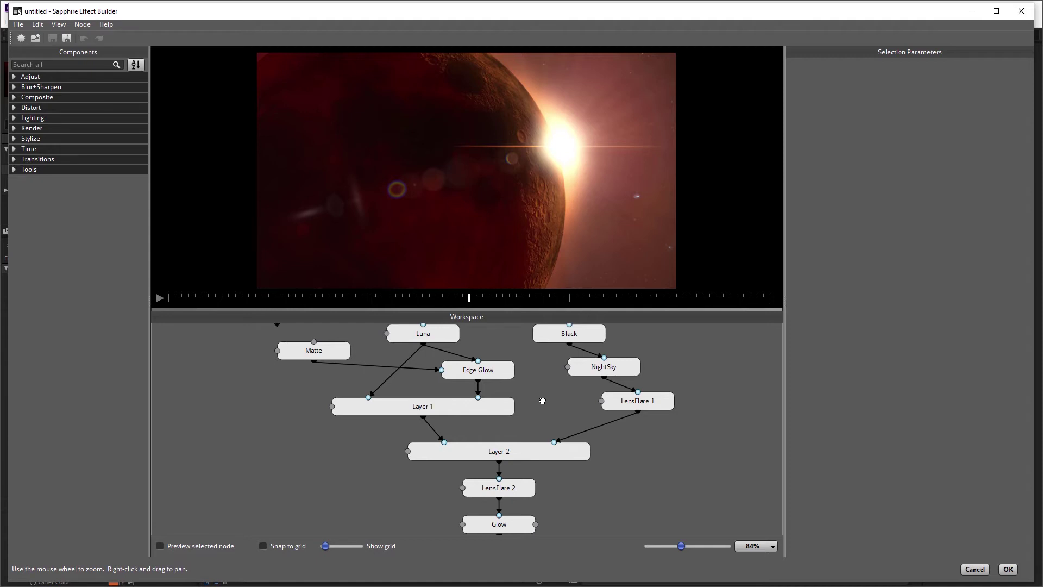
Try and undo auto-arrange, then vertically align Black, NightSky and LensFlare 1 under Black.
{"action": "key", "text": "l"}
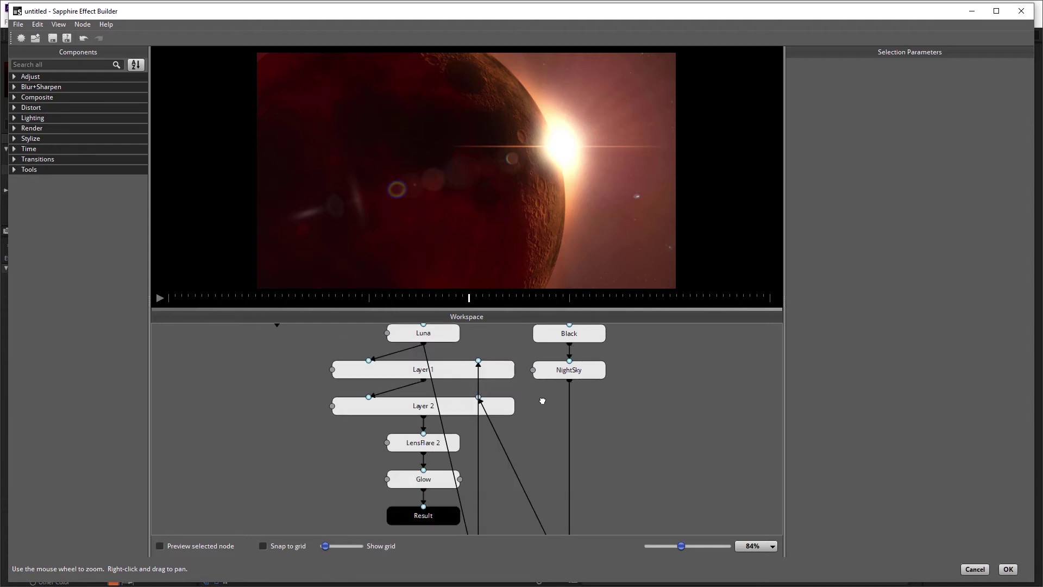
{"action": "mouse_move", "coordinate": [635, 442]}
{"action": "left_mouse_down"}
{"action": "mouse_move", "coordinate": [655, 452]}
{"action": "mouse_move", "coordinate": [630, 437]}
{"action": "left_mouse_up"}
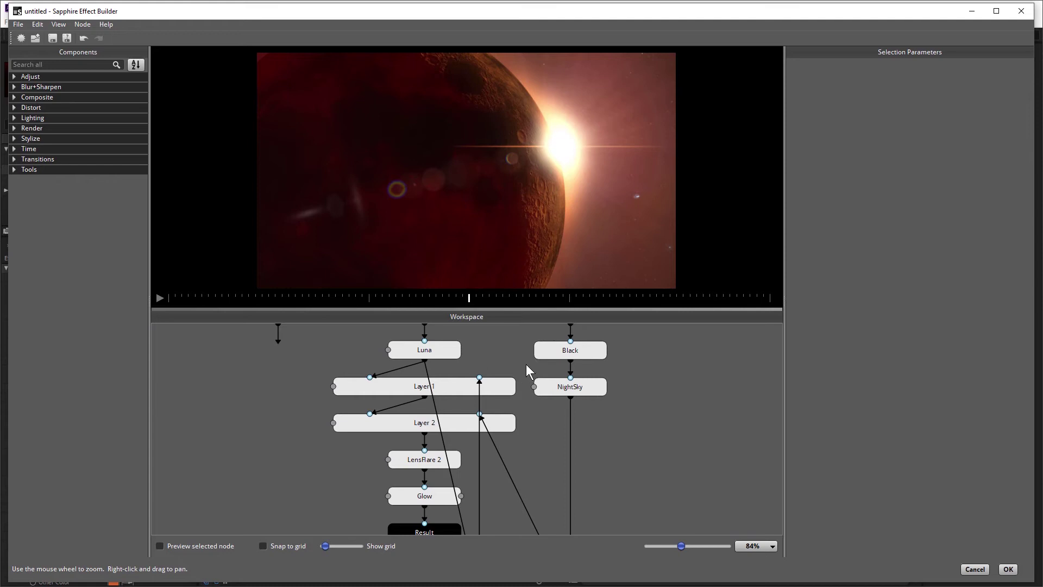
{"action": "key", "text": "ctrl+z"}
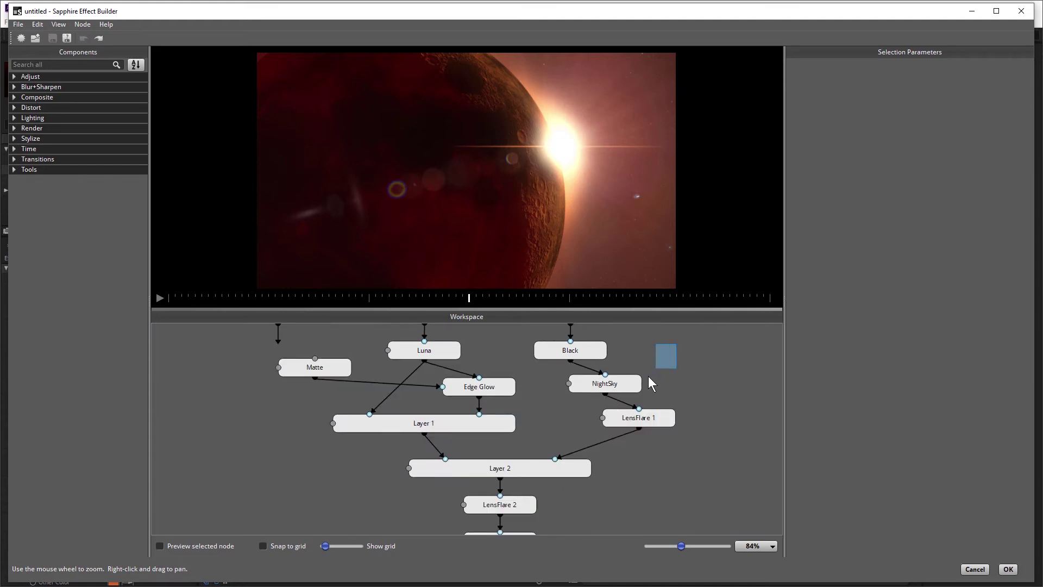
{"action": "left_click_drag", "start_coordinate": [649, 377], "coordinate": [586, 425]}
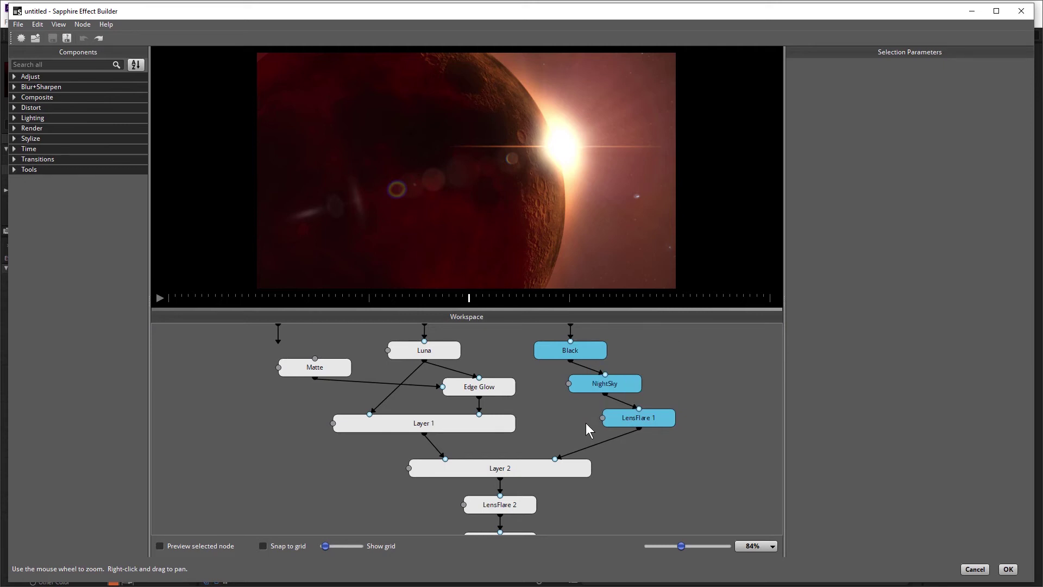
{"action": "key", "text": "ctrl+shift+v"}
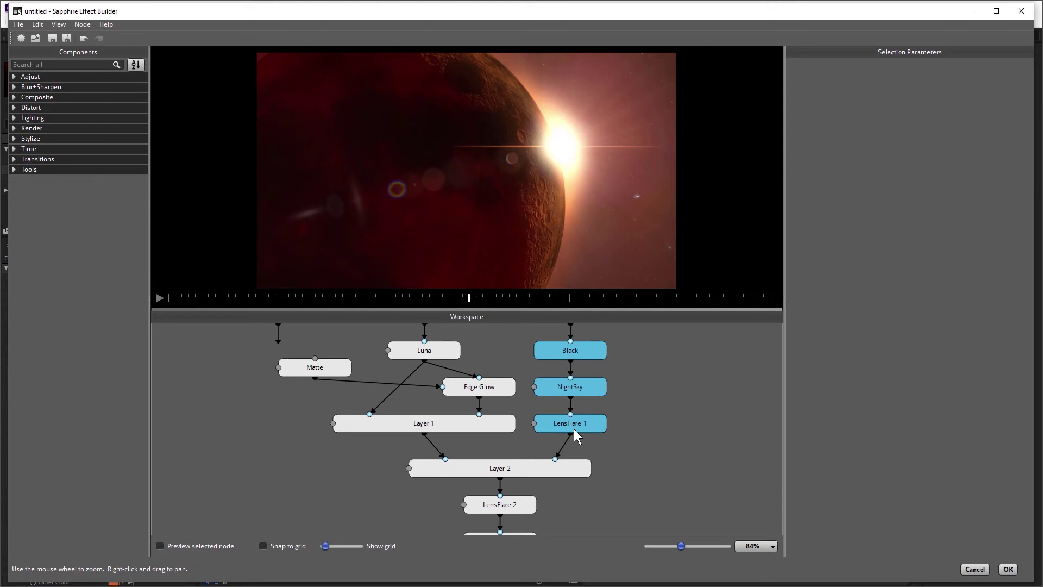
Add a 'Change this' sticky note beside Matte, then select Matte to view its S_Shape settings.
{"action": "left_click", "coordinate": [83, 24]}
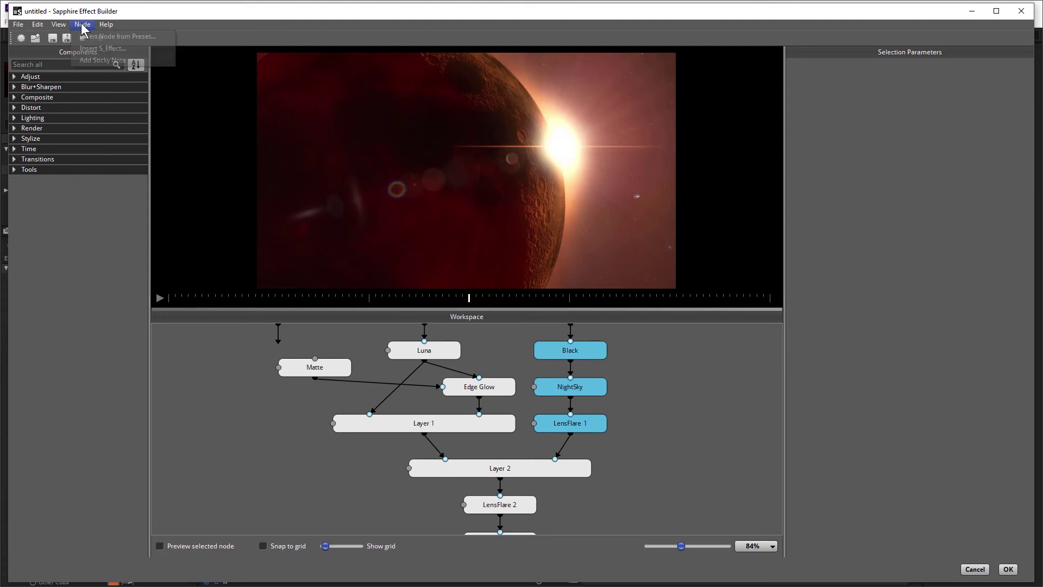
{"action": "left_click", "coordinate": [142, 62]}
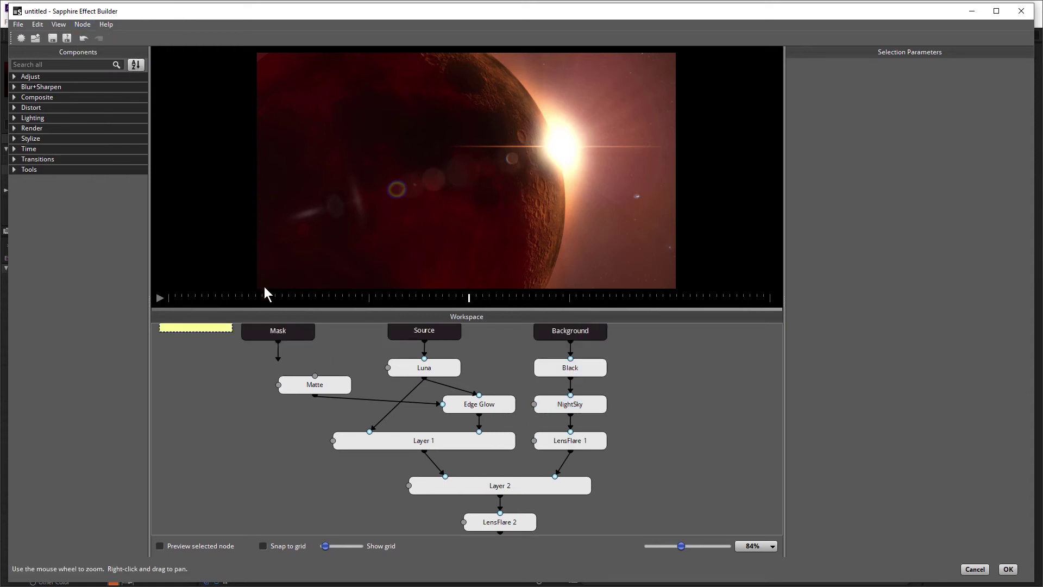
{"action": "left_click_drag", "start_coordinate": [221, 407], "coordinate": [300, 461]}
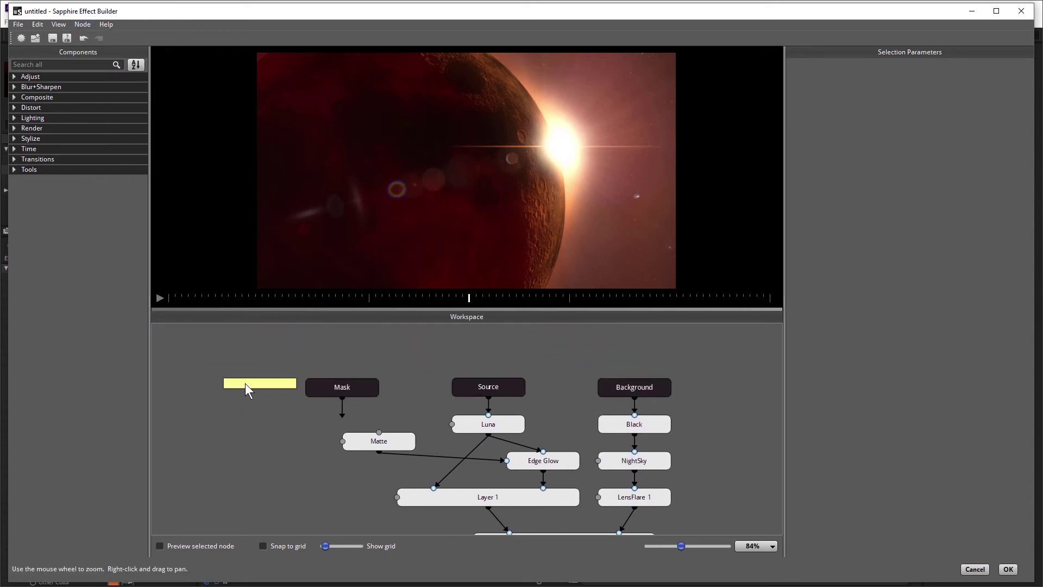
{"action": "left_click", "coordinate": [245, 383]}
{"action": "left_click", "coordinate": [275, 363]}
{"action": "left_click_drag", "start_coordinate": [262, 386], "coordinate": [295, 439]}
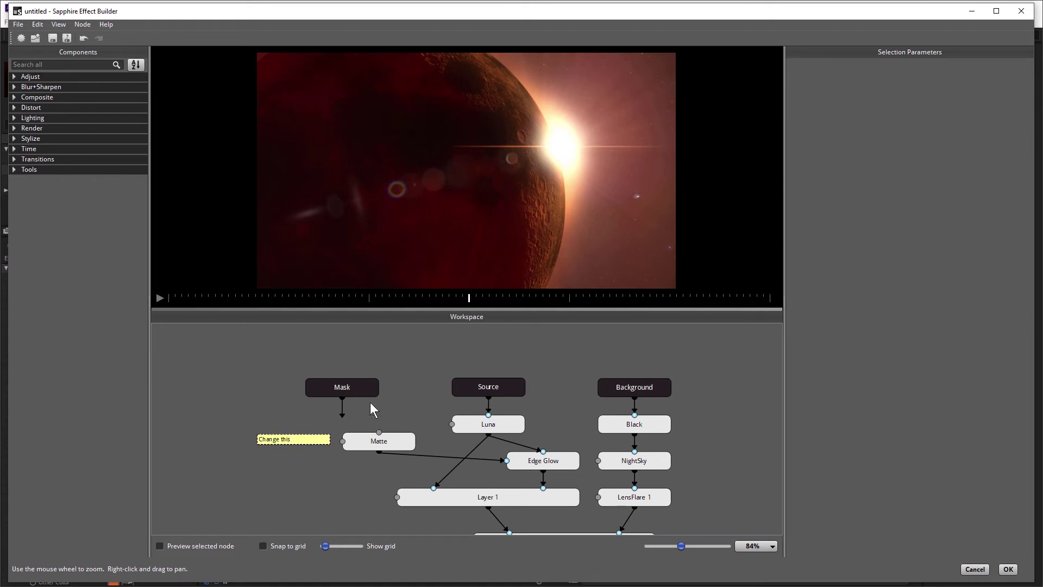
{"action": "left_click", "coordinate": [399, 442]}
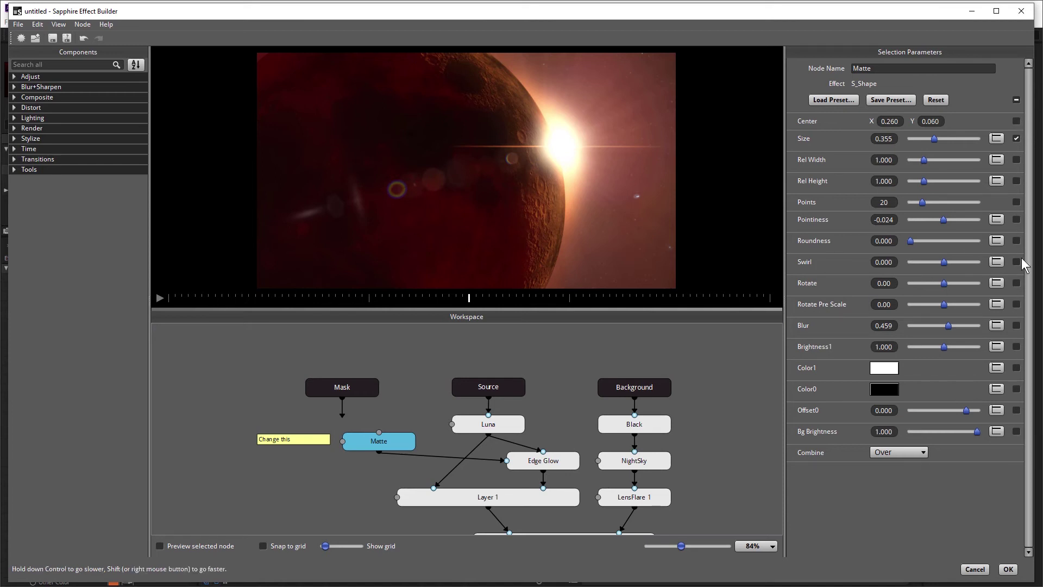
Deselect Matte, bring LensFlare 2 and Glow into view, and select LensFlare 2.
{"action": "left_click", "coordinate": [728, 471]}
{"action": "left_click_drag", "start_coordinate": [727, 469], "coordinate": [699, 360]}
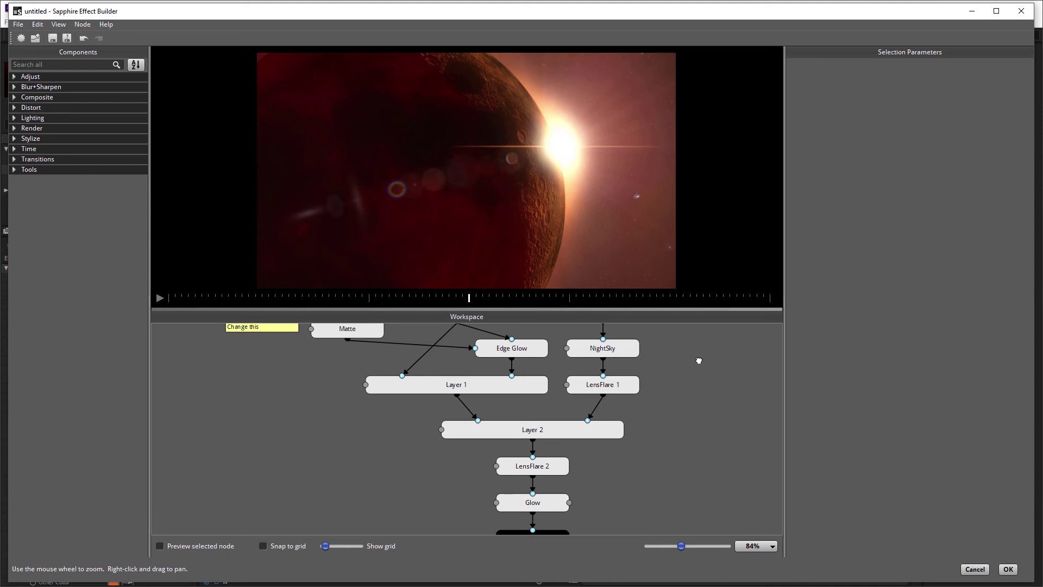
{"action": "left_click", "coordinate": [547, 466]}
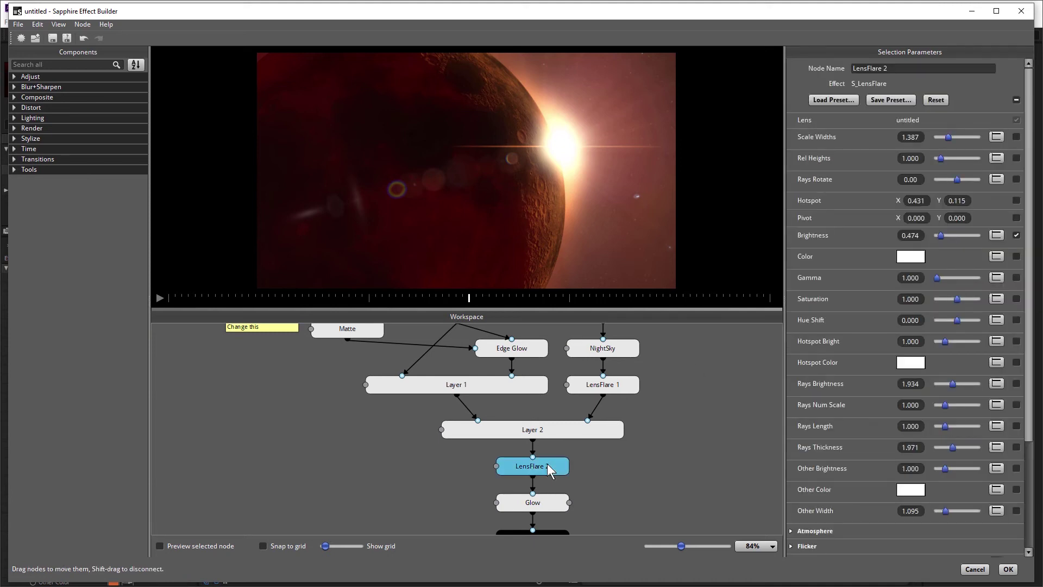
Give Scale Widths a linear 0.00–1.39 ramp with maximum Slow In/Out, then play the preview.
{"action": "left_click", "coordinate": [996, 138]}
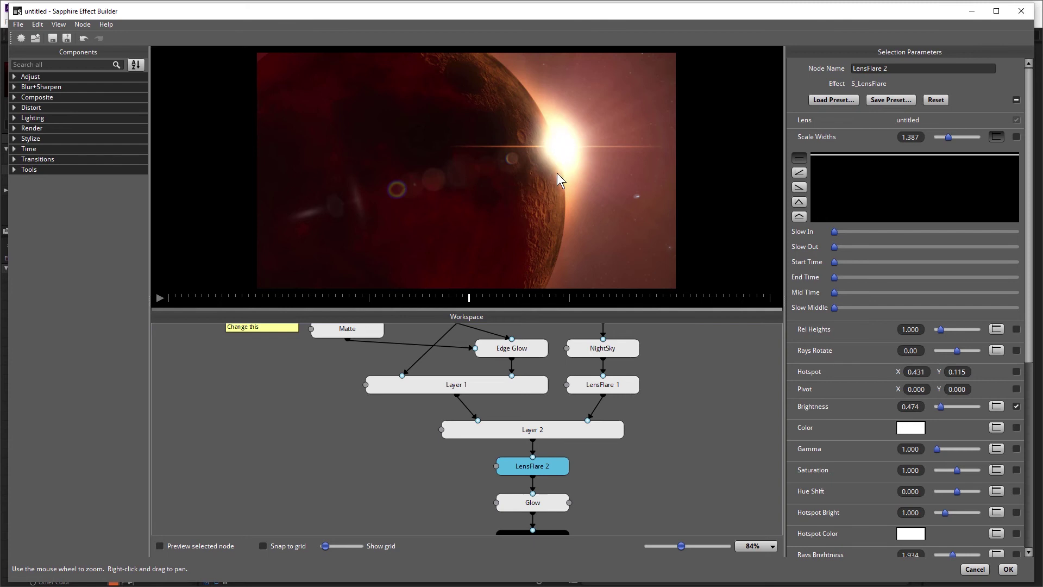
{"action": "left_click", "coordinate": [799, 173]}
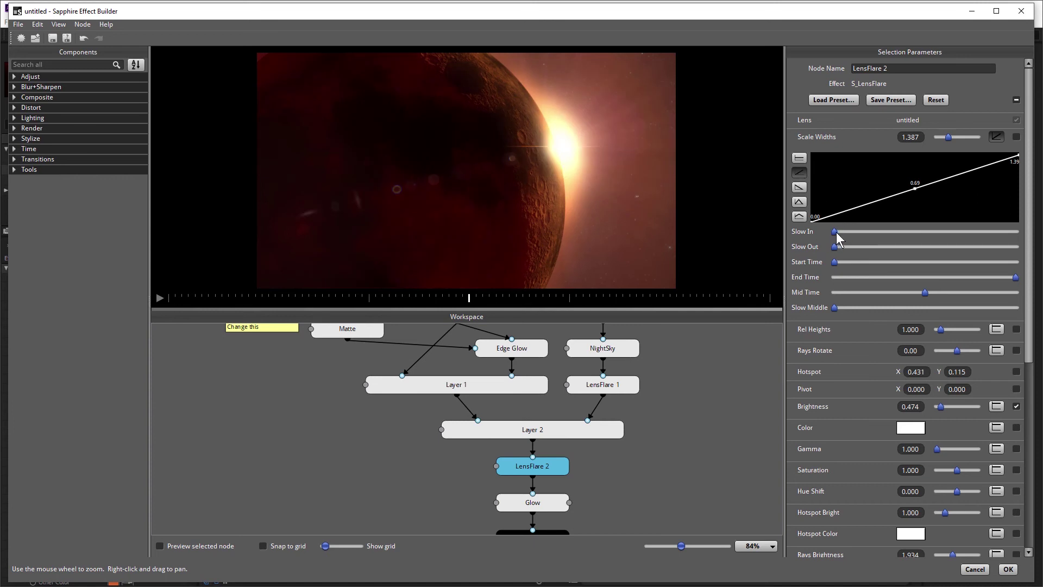
{"action": "left_click_drag", "start_coordinate": [835, 232], "coordinate": [1016, 232]}
{"action": "left_click_drag", "start_coordinate": [839, 247], "coordinate": [1015, 248]}
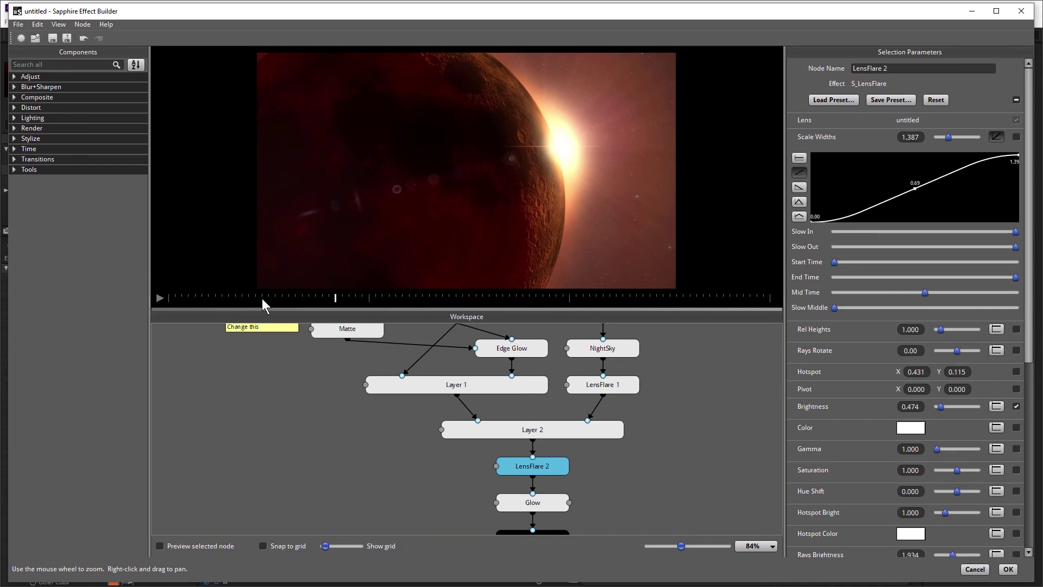
{"action": "left_click", "coordinate": [165, 297]}
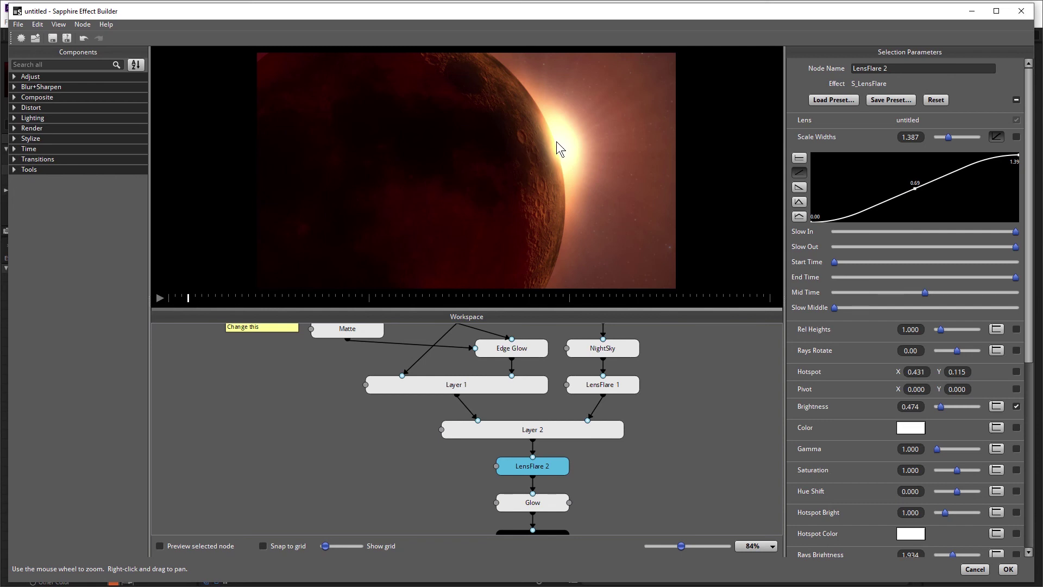
{"action": "key", "text": "space"}
Set Glow's Brightness curve to a linear 0–2.035 ramp with Slow In and Slow Out maxed.
{"action": "left_click", "coordinate": [537, 501]}
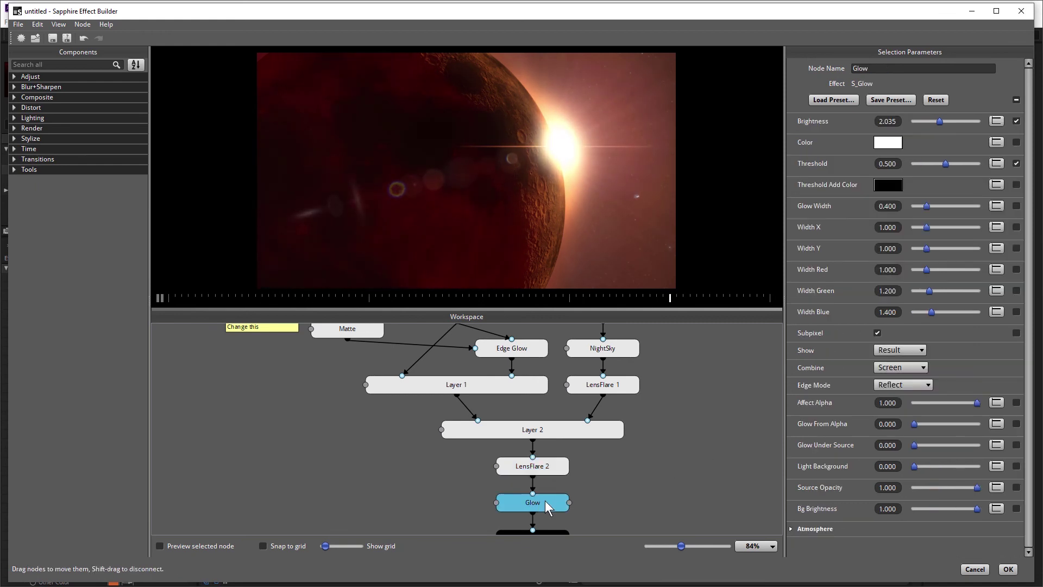
{"action": "left_click", "coordinate": [996, 120]}
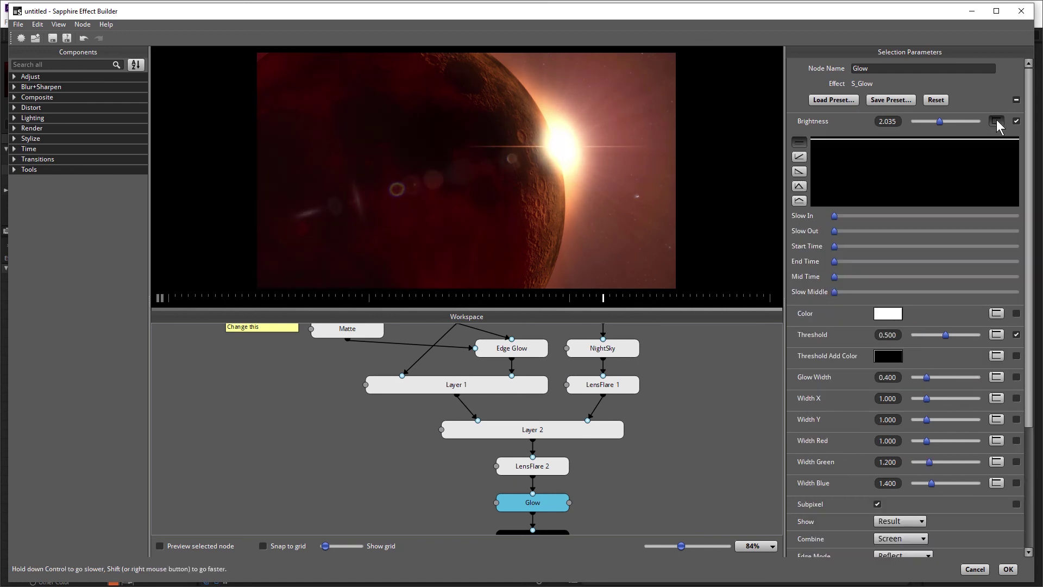
{"action": "left_click", "coordinate": [794, 157]}
{"action": "left_click_drag", "start_coordinate": [835, 216], "coordinate": [1015, 215]}
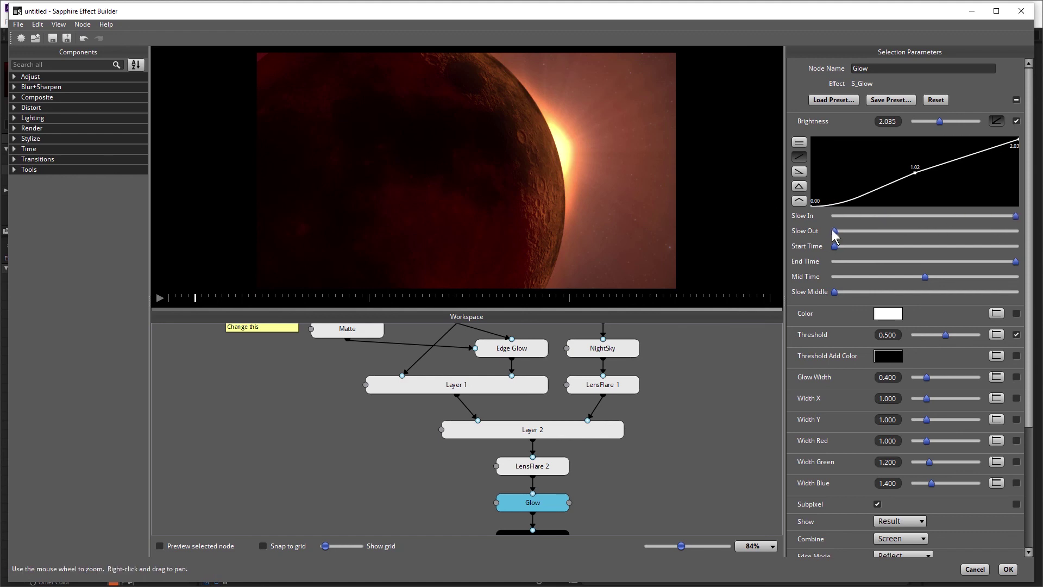
{"action": "left_click_drag", "start_coordinate": [834, 231], "coordinate": [1016, 231]}
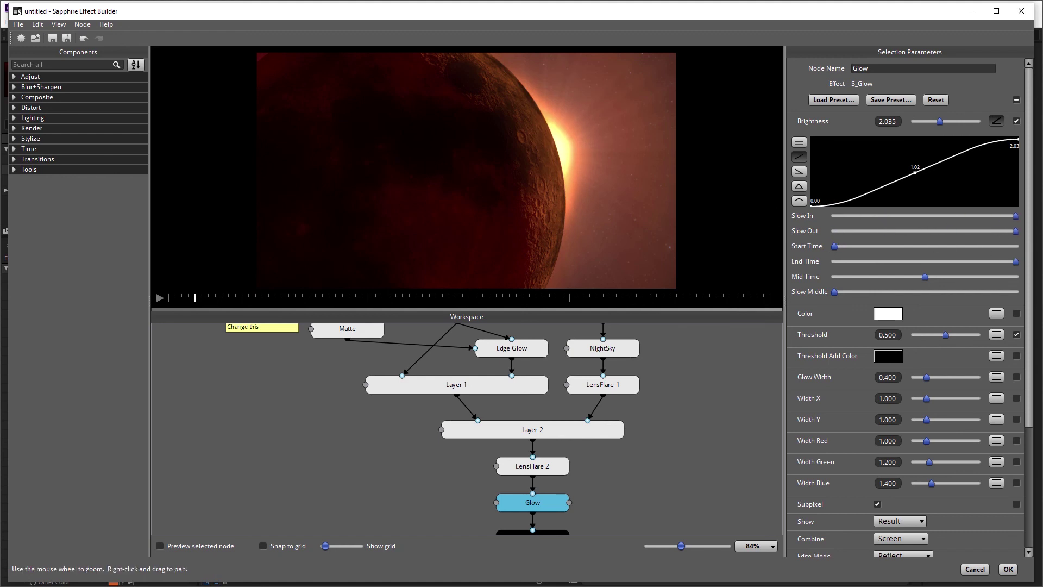